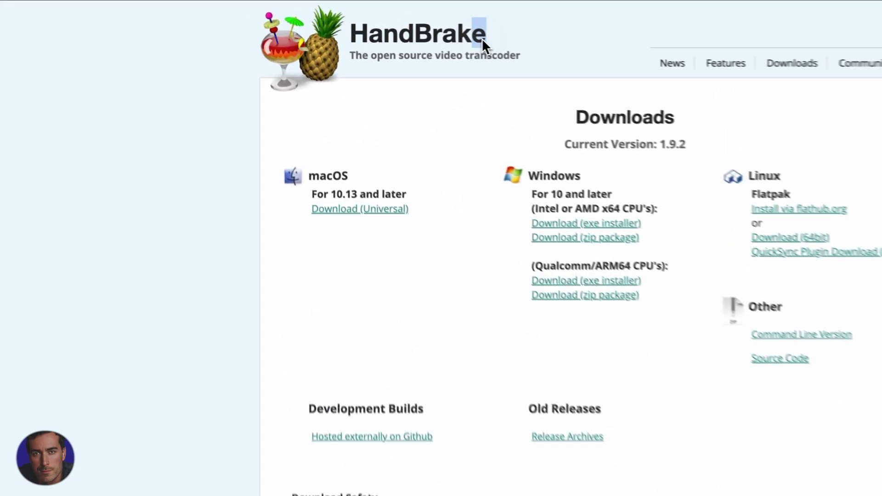
Highlight the HandBrake title and the macOS and Windows headings, then select the page address.
left_click_drag(364, 23, 299, 17)
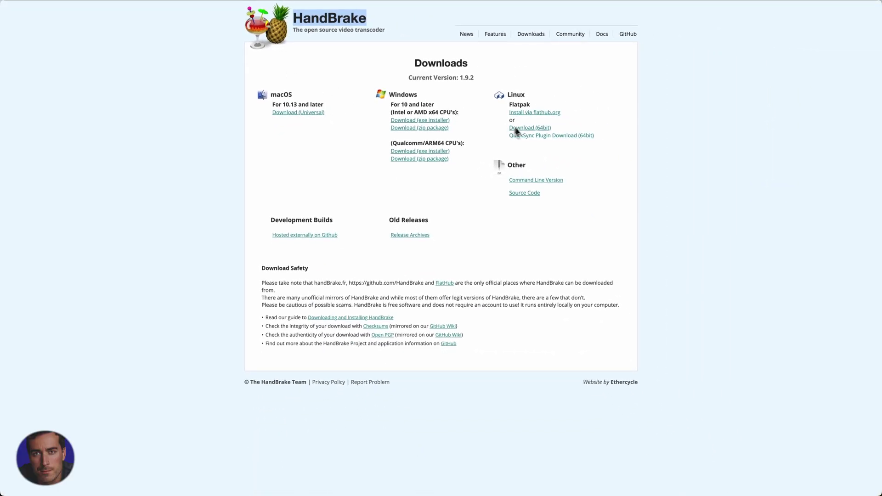
double_click(277, 97)
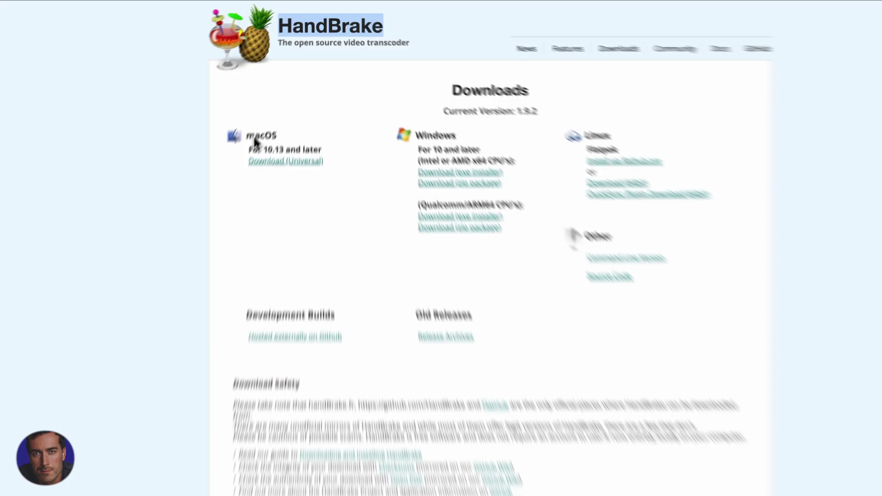
left_click_drag(389, 97, 396, 97)
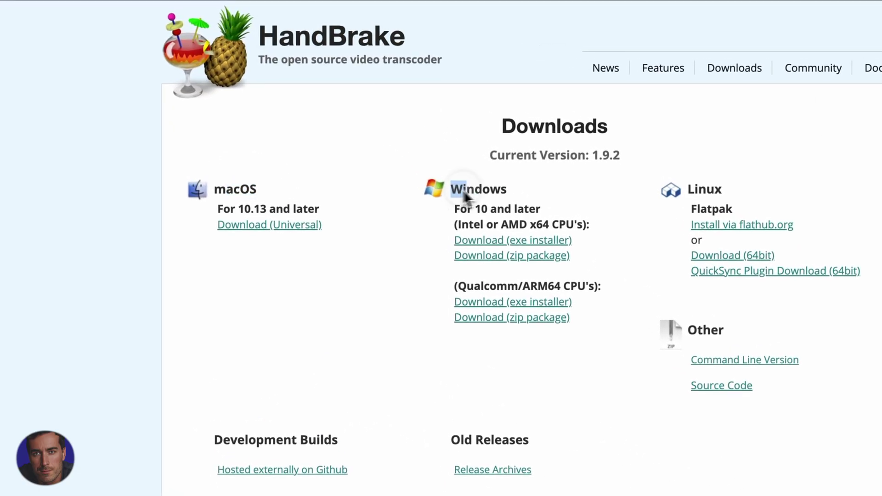
left_click_drag(466, 196, 506, 195)
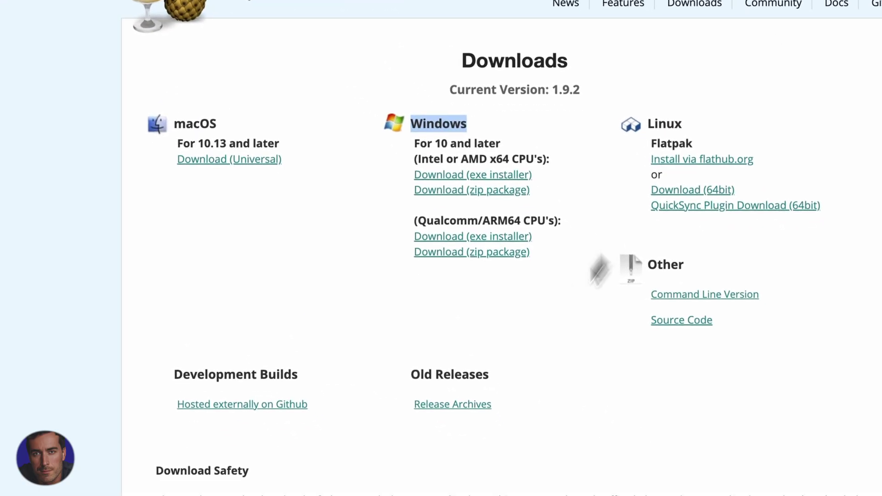
left_click(334, 303)
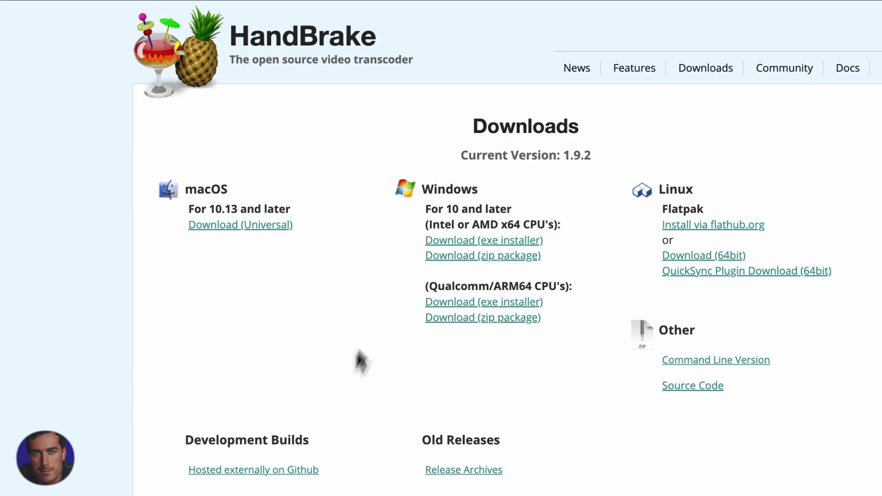
left_click(233, 60)
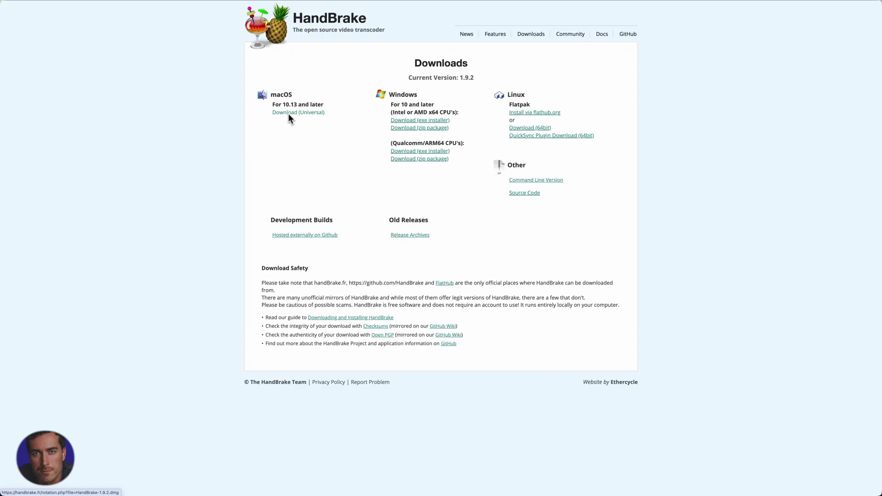
Take Chrome out of full screen and bring HandBrake to the front, enlarged to fill the screen.
left_click(34, 26)
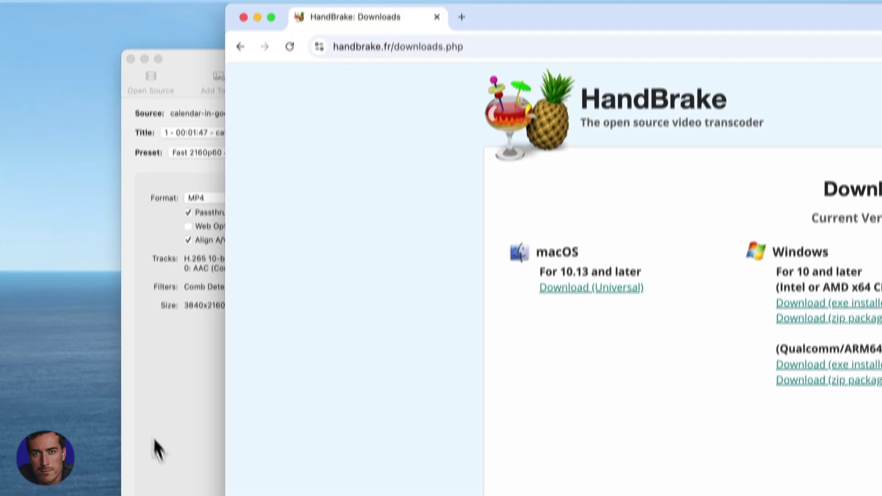
left_click(158, 449)
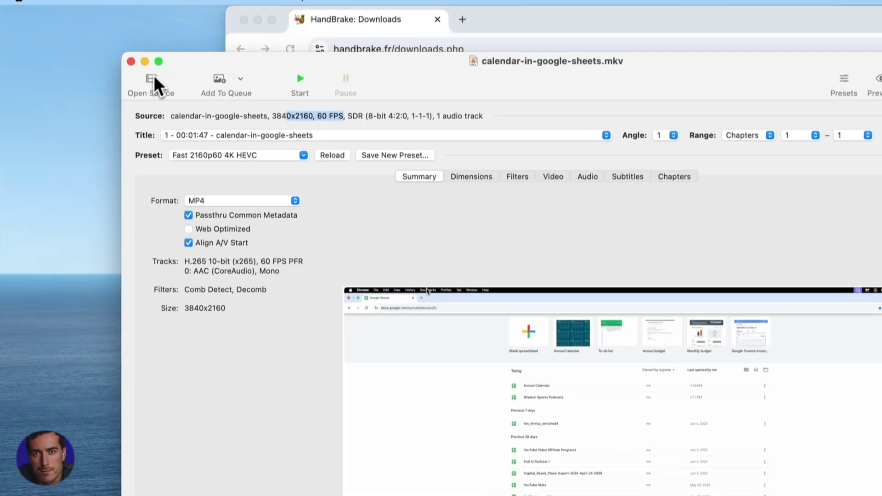
left_click(158, 72)
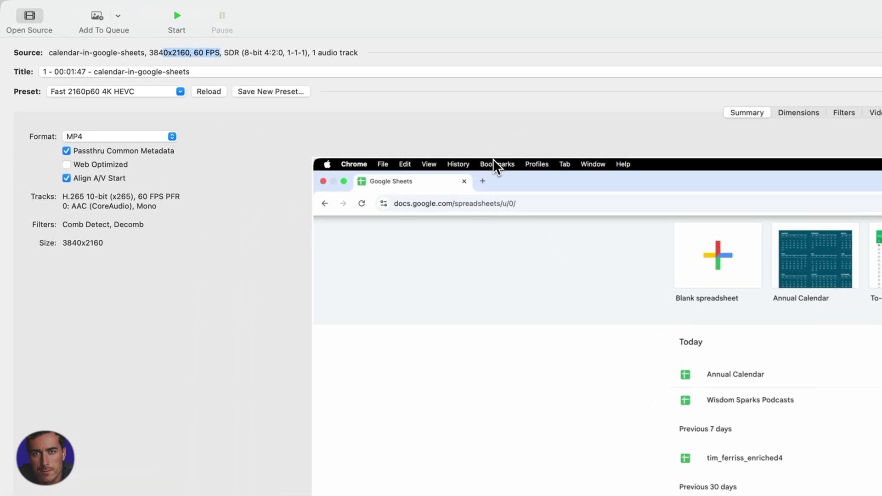
Load calendar-in-google-sheets.webm from the videos folder as the source, passing over the .mov version.
left_click(30, 19)
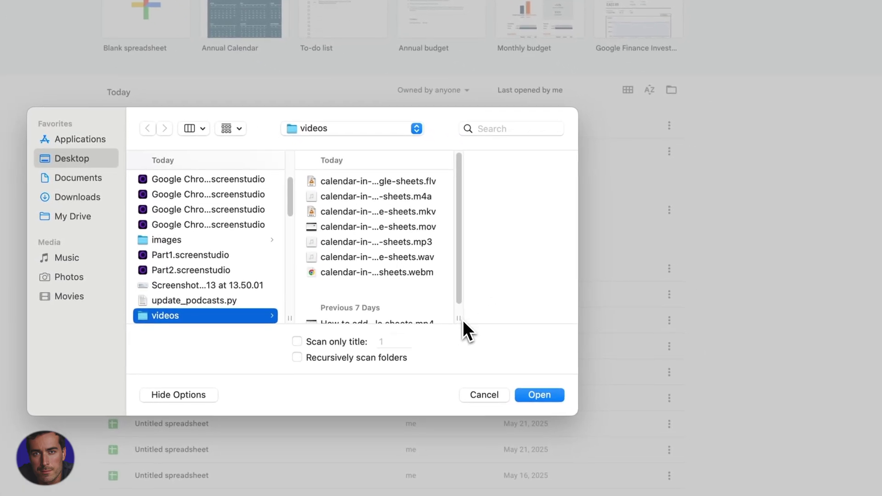
left_click_drag(461, 320, 491, 319)
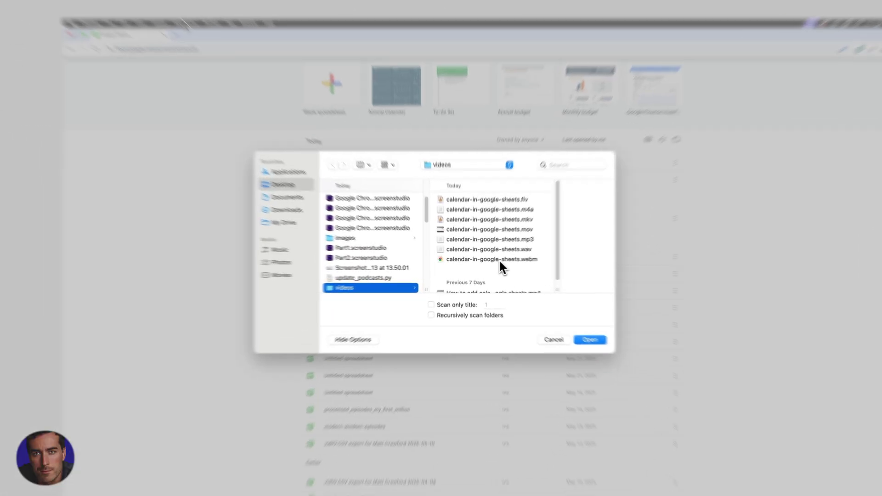
left_click(493, 262)
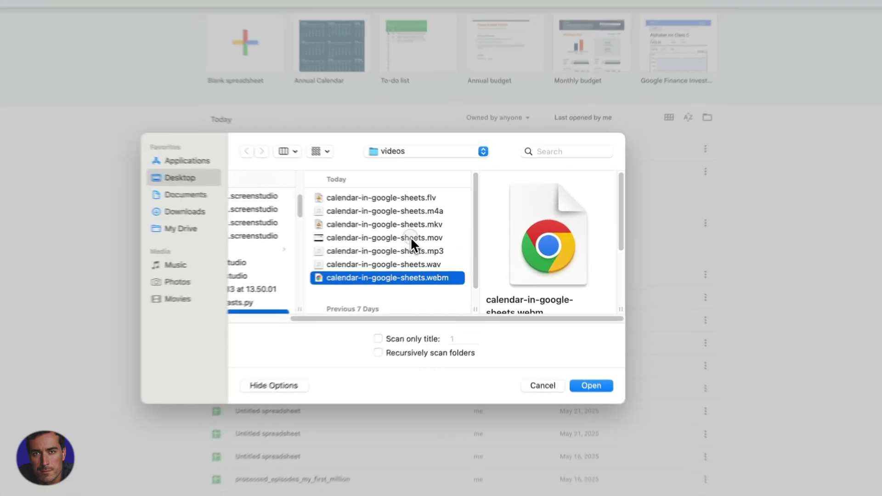
left_click(420, 240)
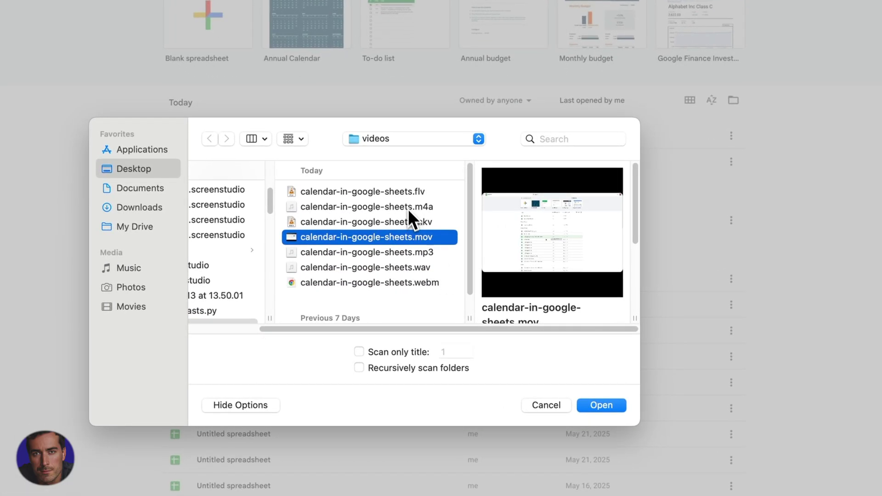
left_click(402, 283)
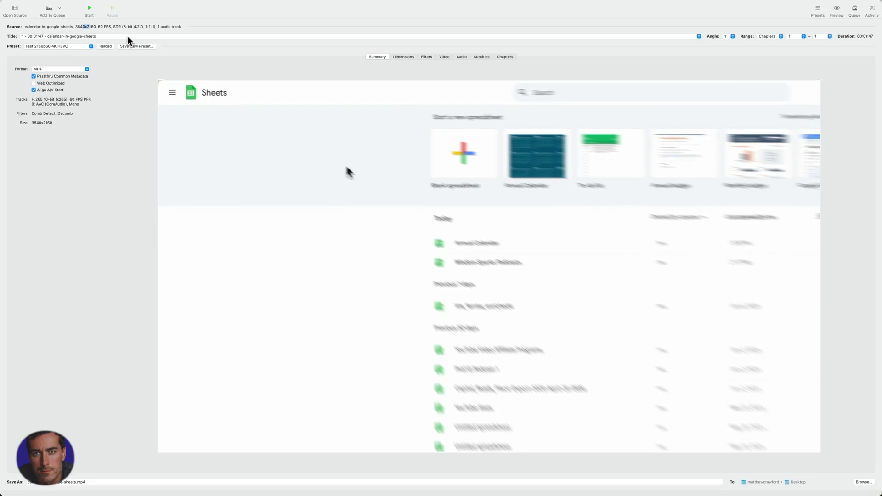
left_click(56, 70)
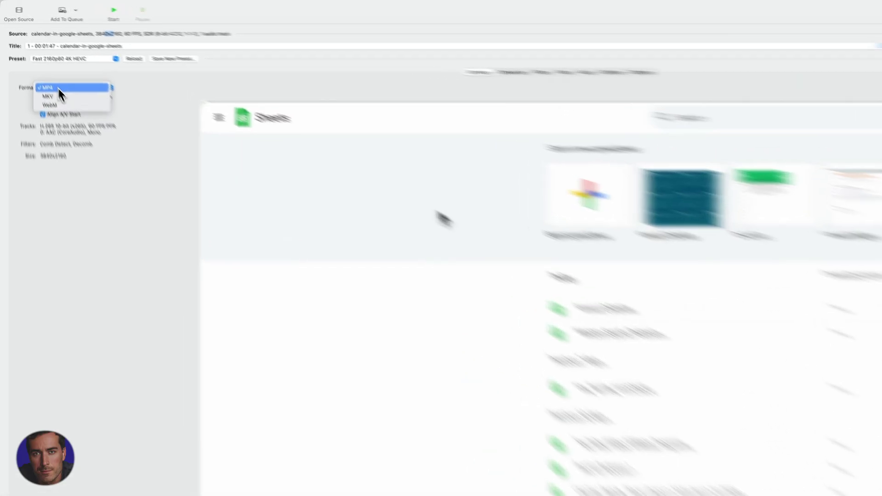
left_click(46, 69)
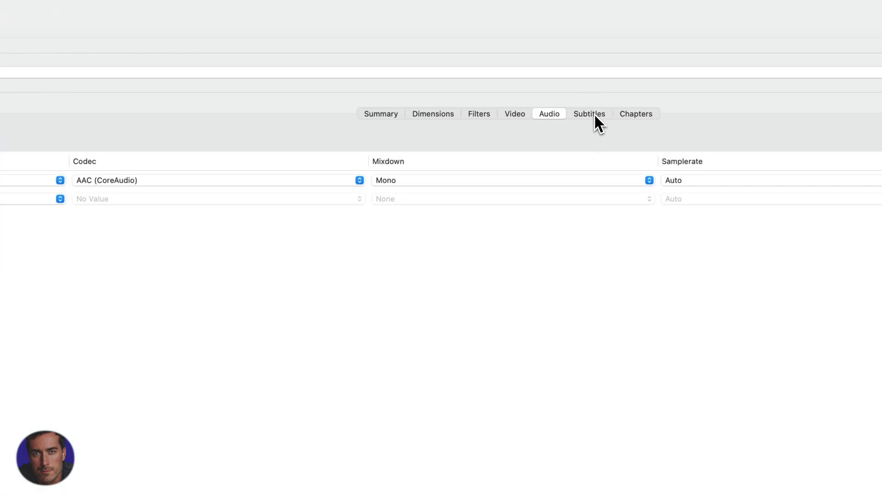
left_click(597, 115)
left_click(633, 114)
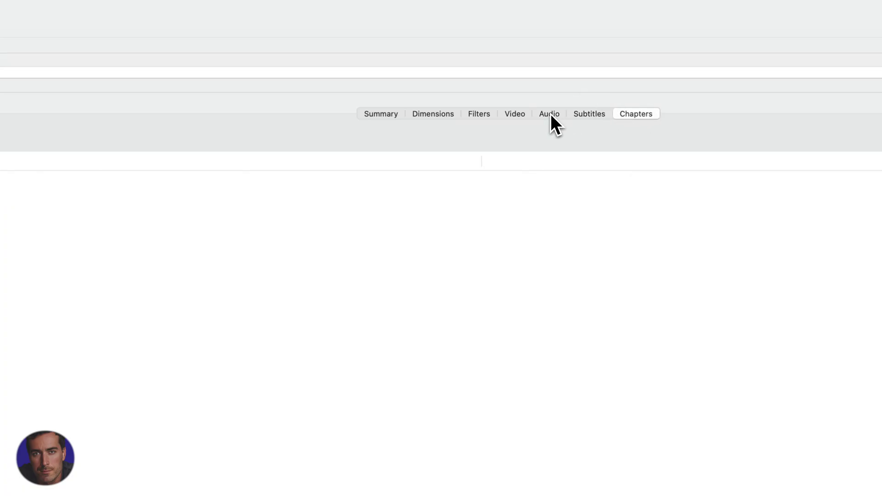
left_click(393, 114)
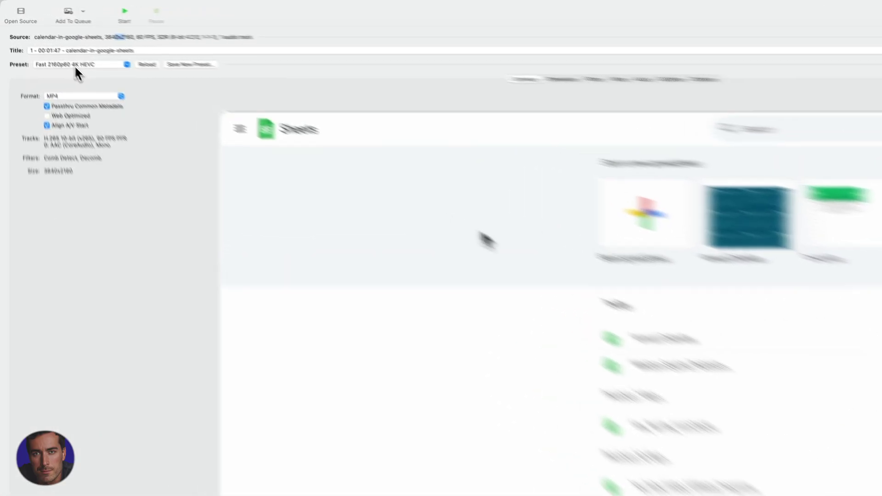
left_click(52, 47)
mouse_move(50, 54)
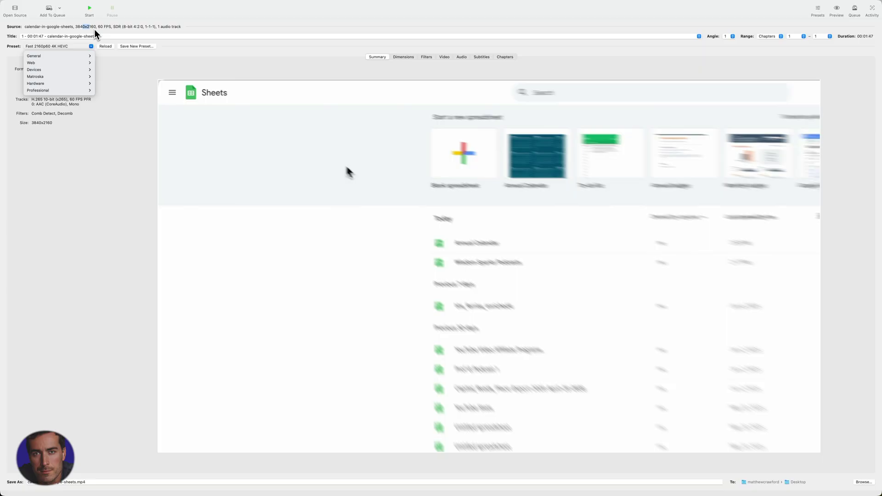
mouse_move(66, 62)
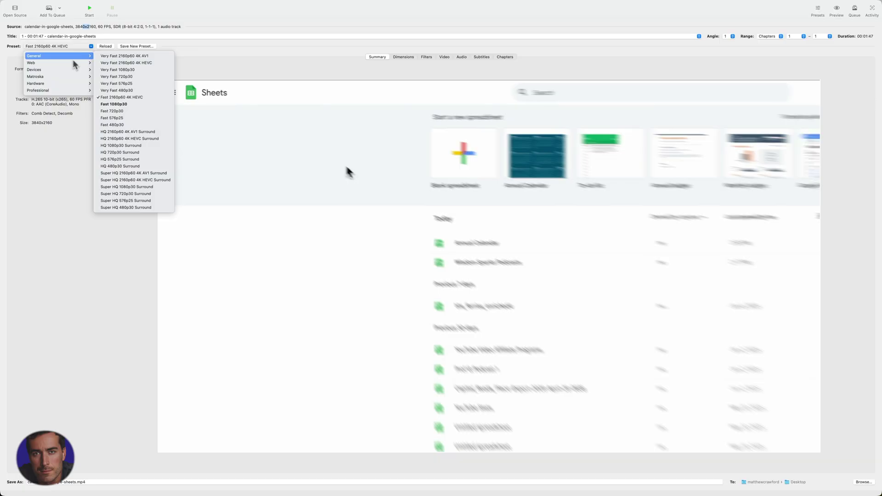
left_click(97, 34)
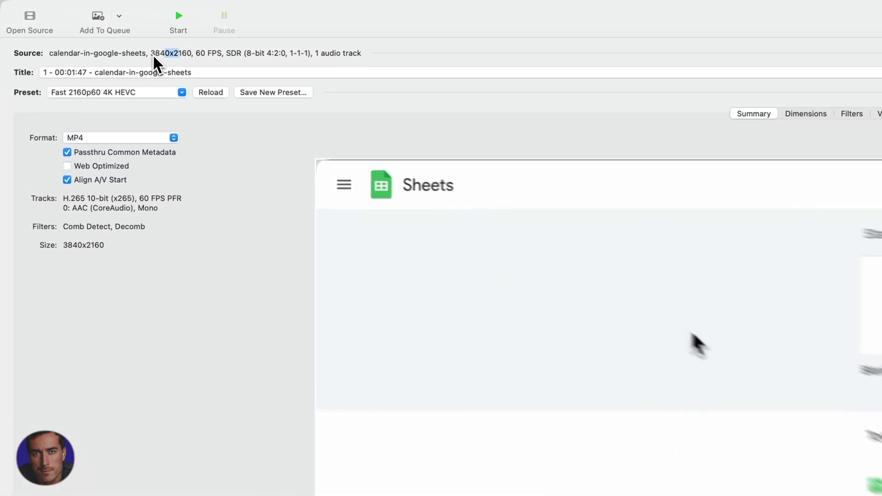
left_click_drag(153, 54, 183, 57)
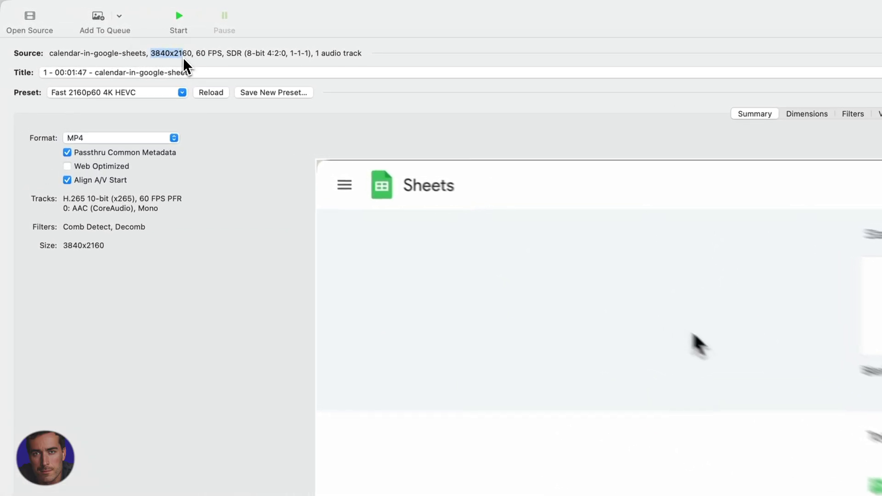
left_click(158, 95)
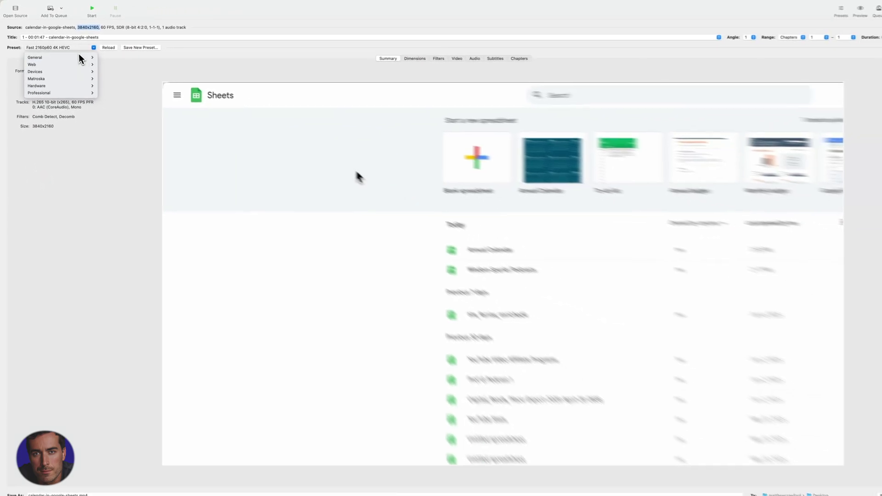
mouse_move(79, 58)
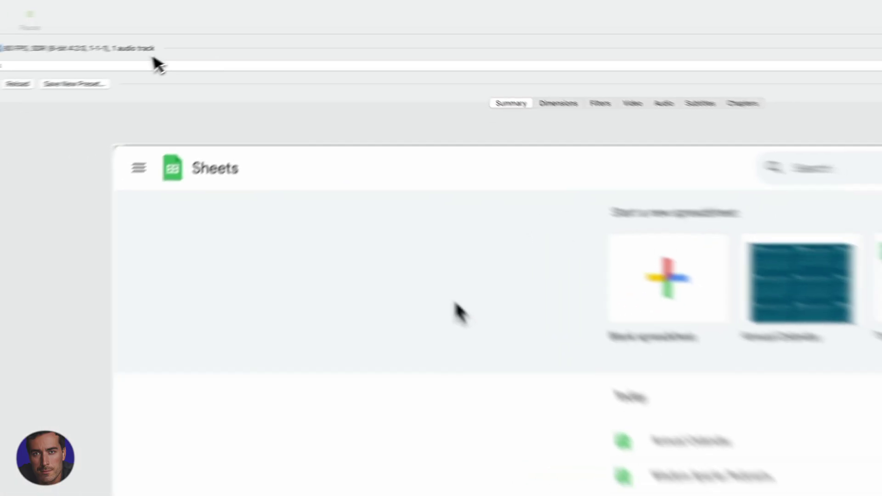
Note the 3840x2160 source resolution and confirm the video framerate stays at 60 FPS.
double_click(86, 27)
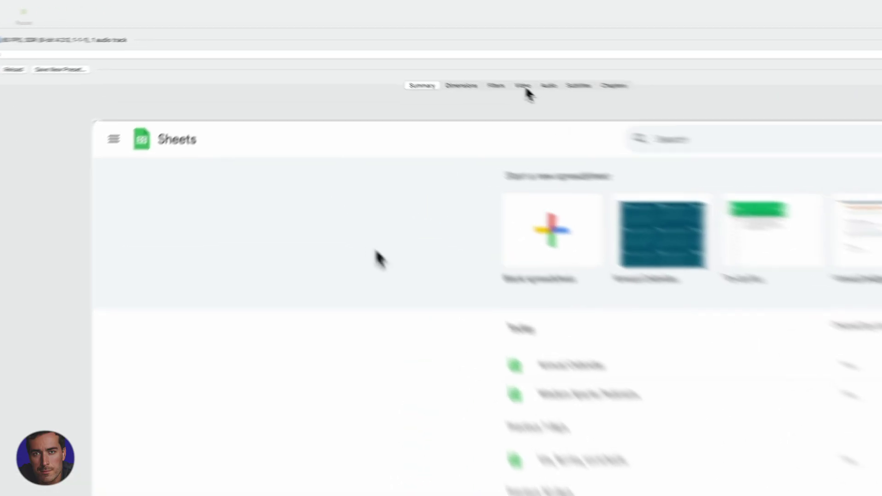
left_click(523, 86)
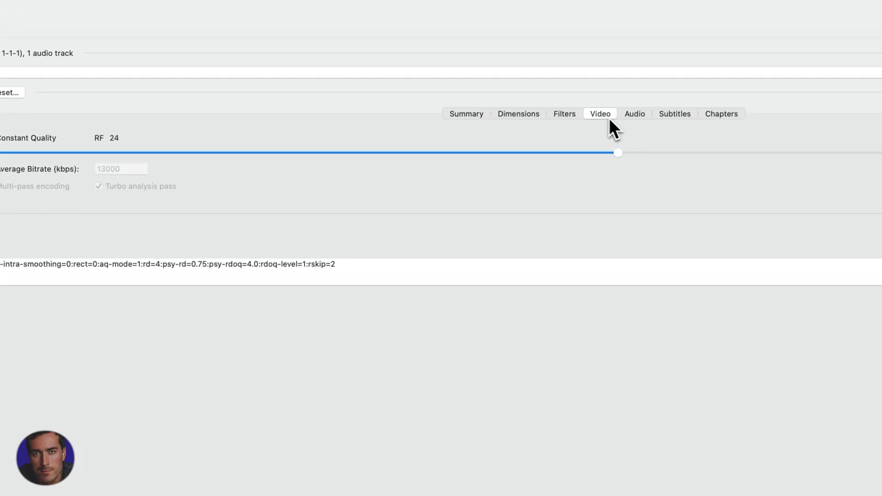
left_click(121, 157)
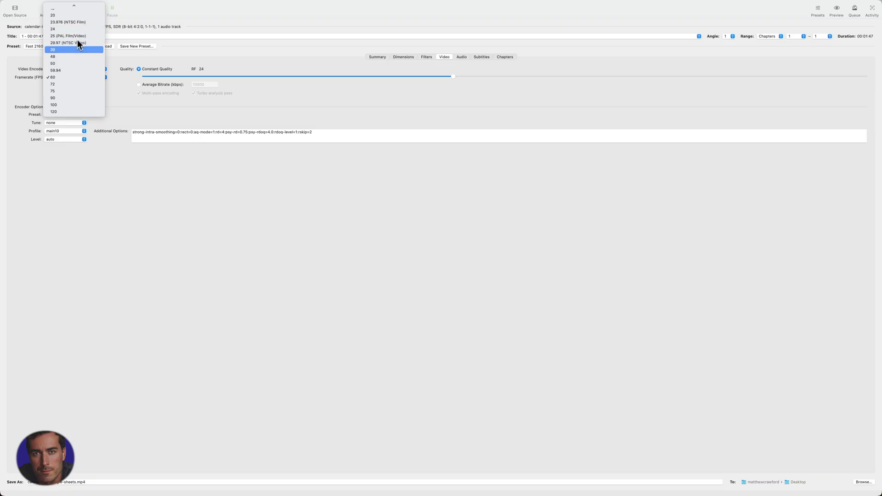
left_click(40, 57)
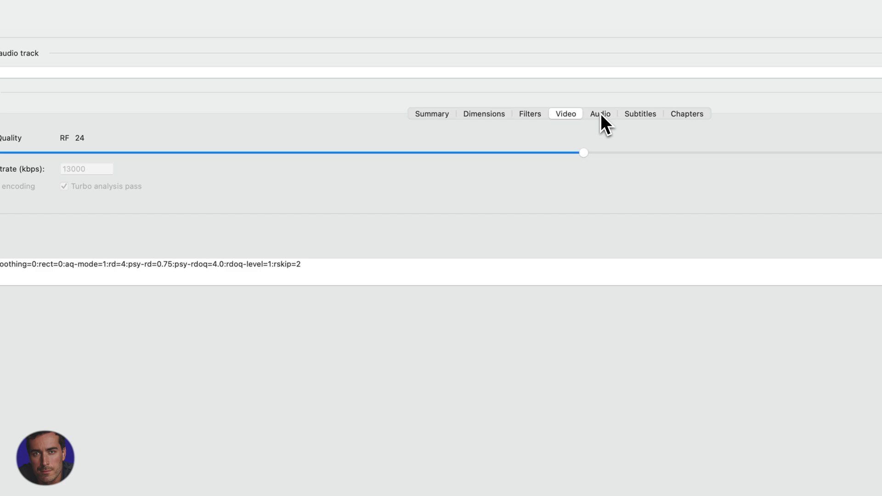
Keep the Opus source track for audio and leave its codec as AAC (CoreAudio).
left_click(606, 114)
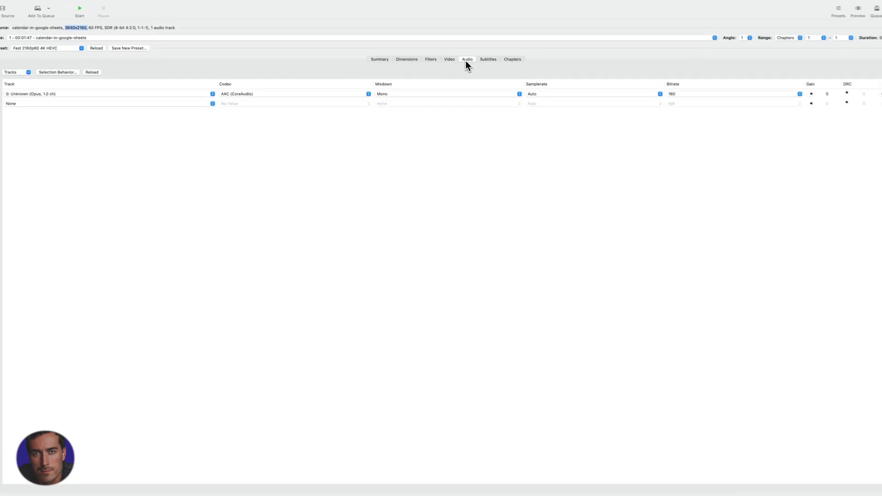
left_click(51, 90)
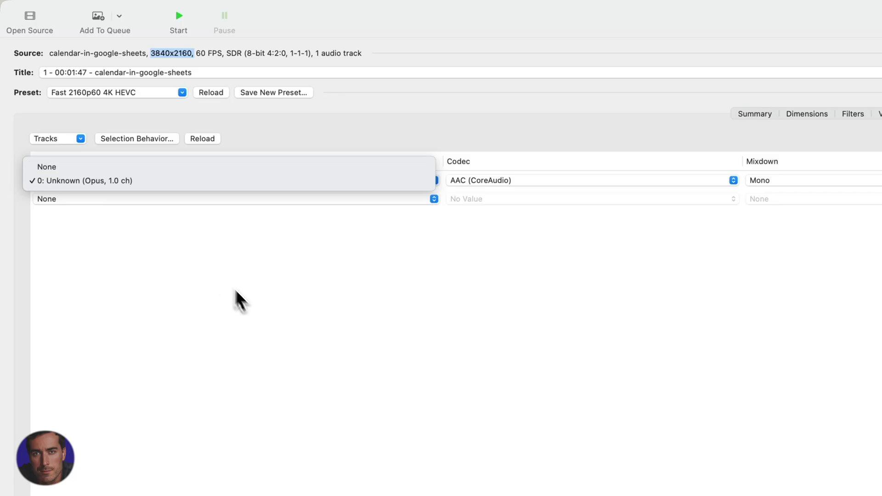
left_click(257, 312)
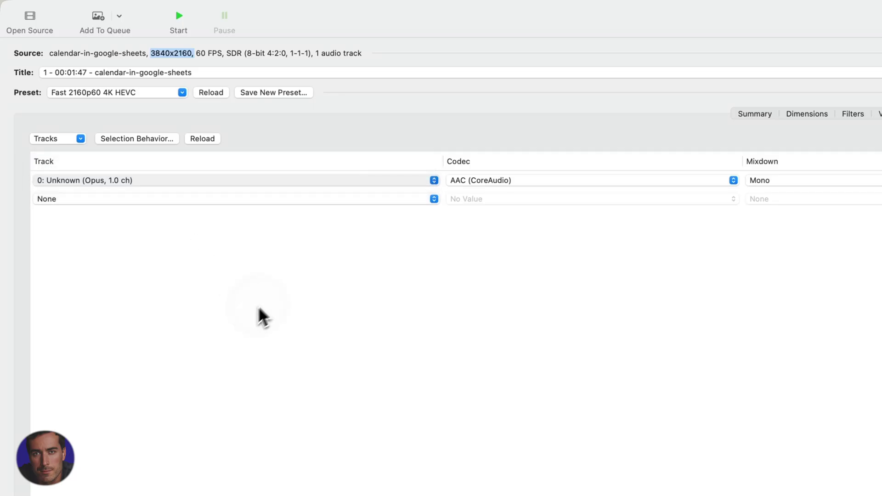
left_click(436, 180)
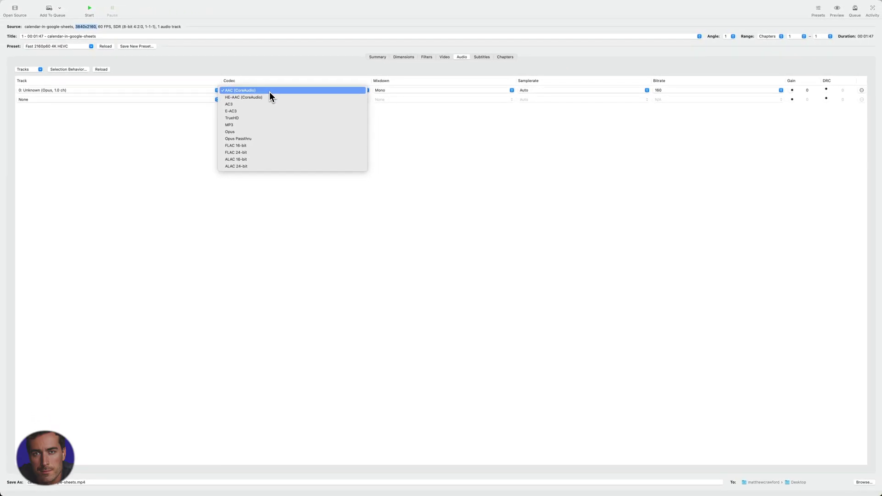
left_click(163, 168)
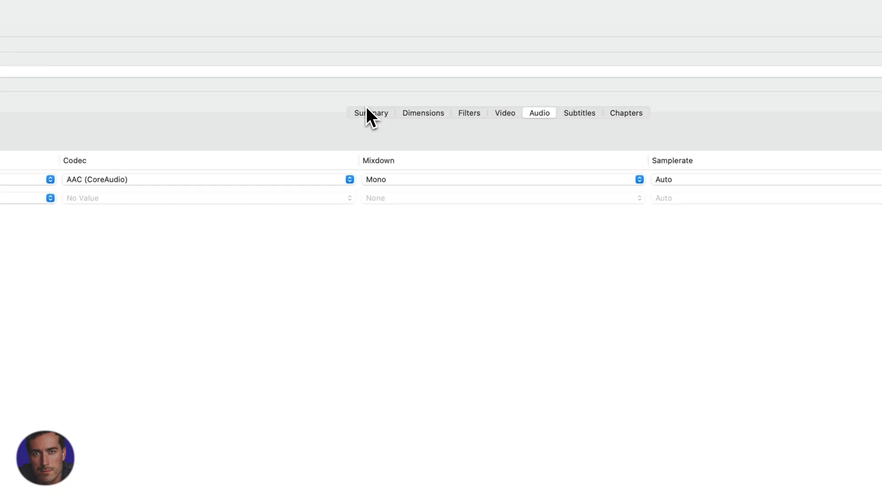
Return to the Summary and confirm the preset is still Fast 2160p60 4K HEVC.
left_click(621, 115)
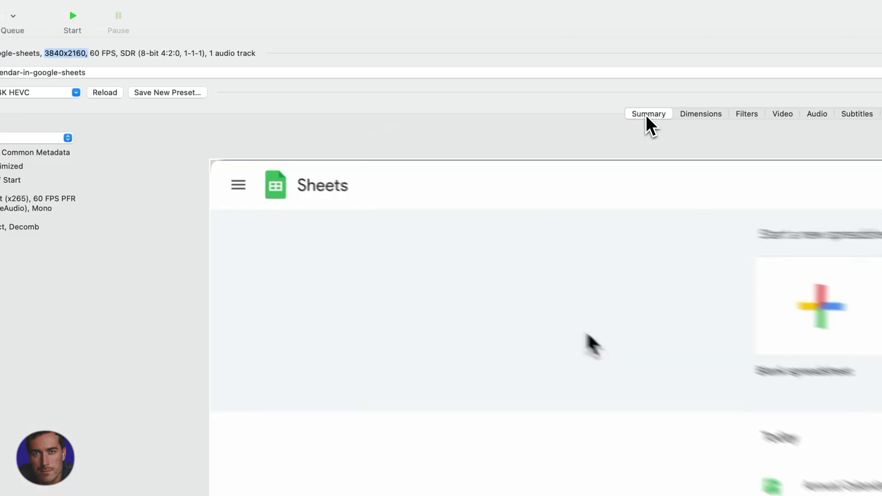
left_click(1, 92)
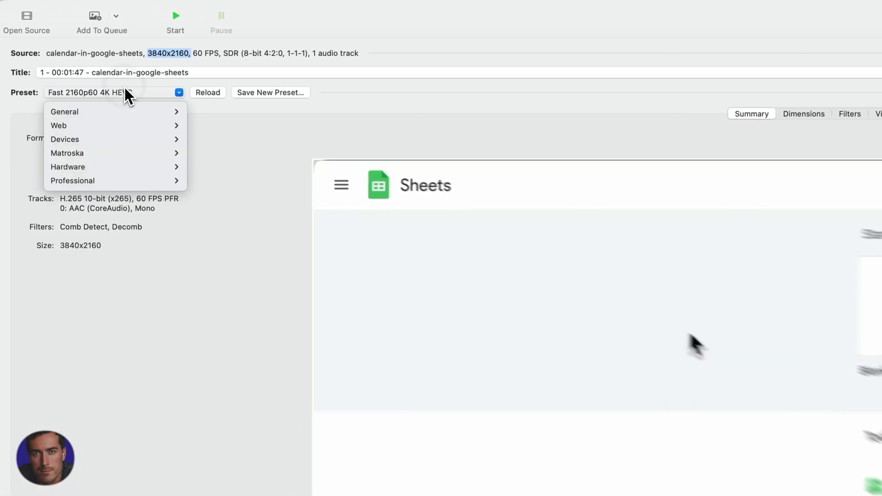
mouse_move(83, 110)
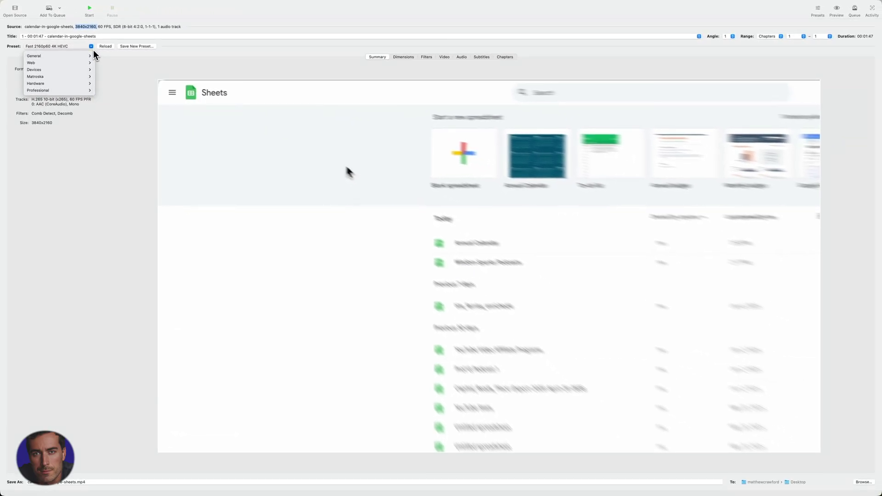
mouse_move(87, 56)
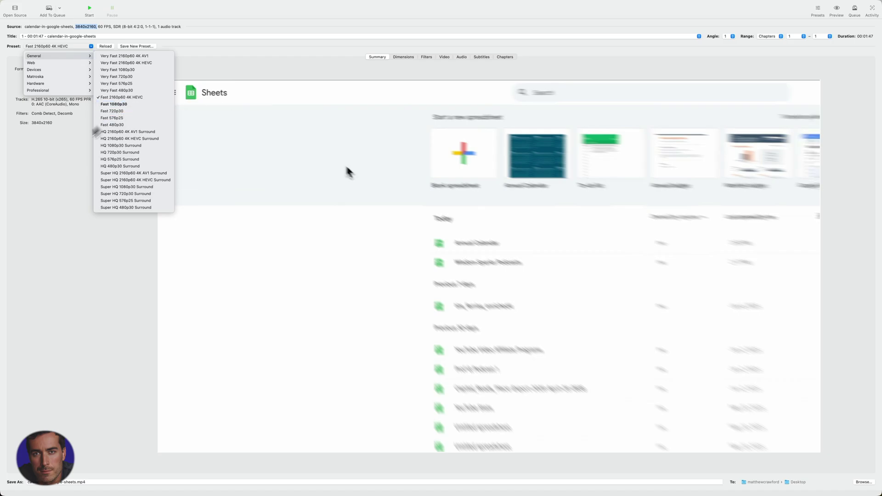
left_click(46, 166)
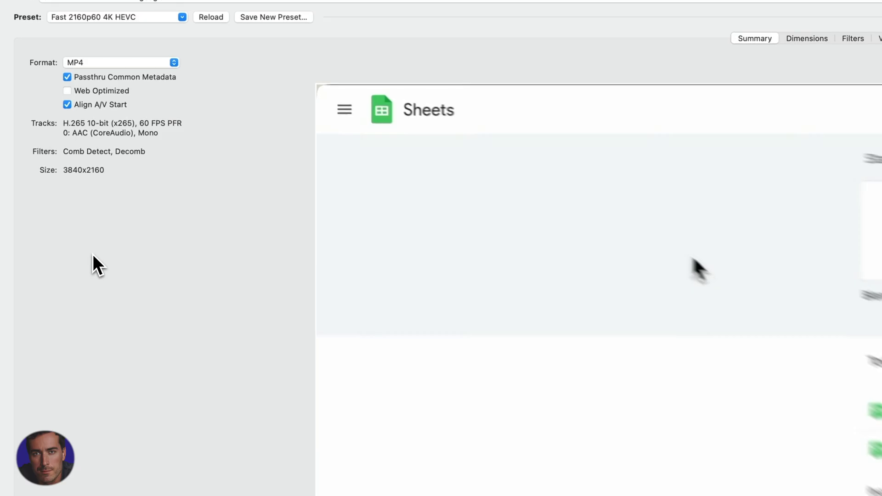